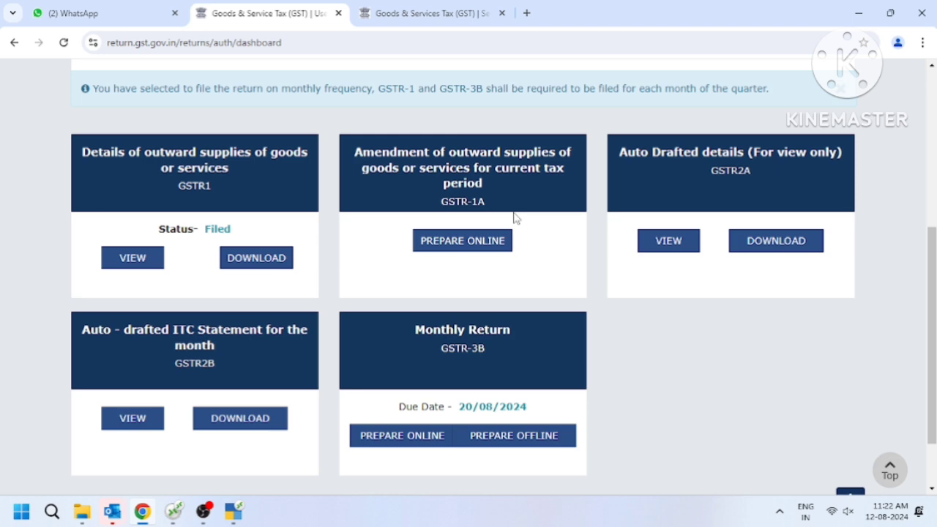
- Switch to the Advisory for FORM GSTR-1A page to read the form's salient features
click(465, 25)
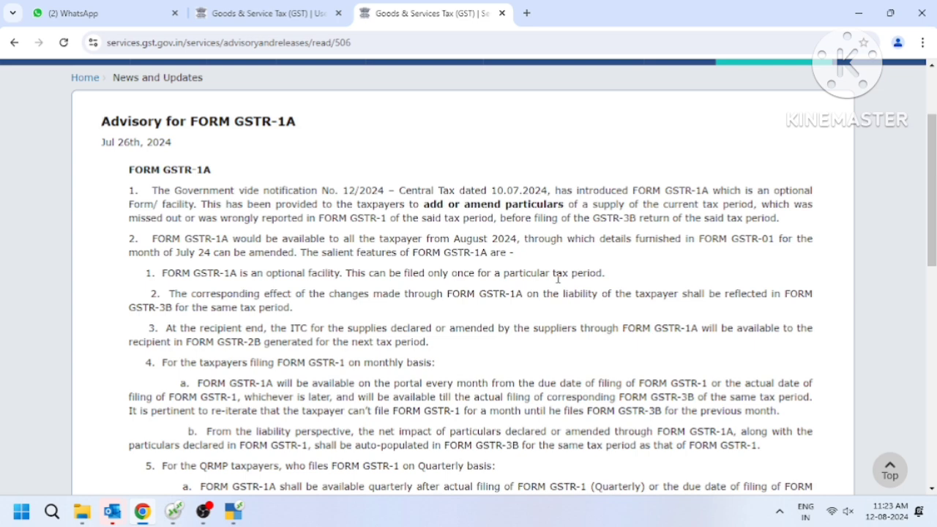
- Switch back to the returns dashboard showing GSTR-1, GSTR-1A and GSTR-3B
click(277, 24)
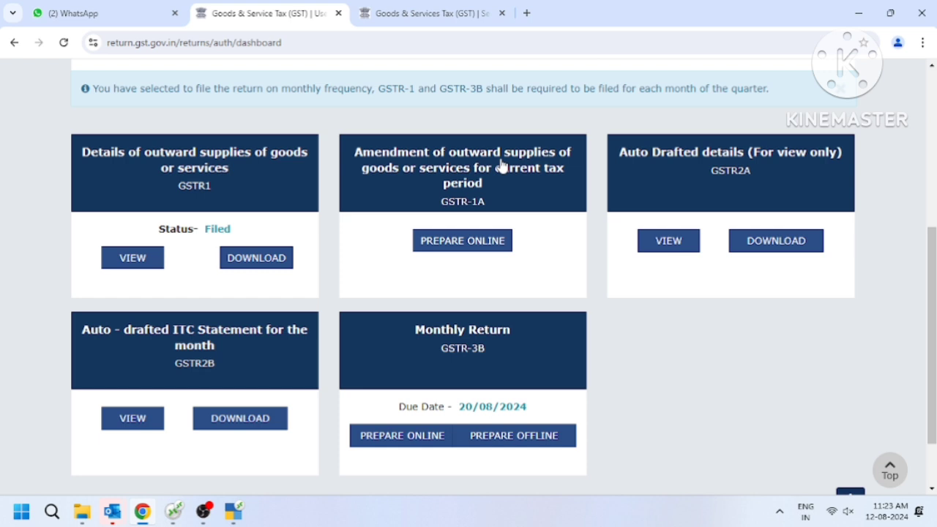
- Prepare GSTR-1A online and scroll through the record tiles down to Supplies U/s 9(5)
click(486, 255)
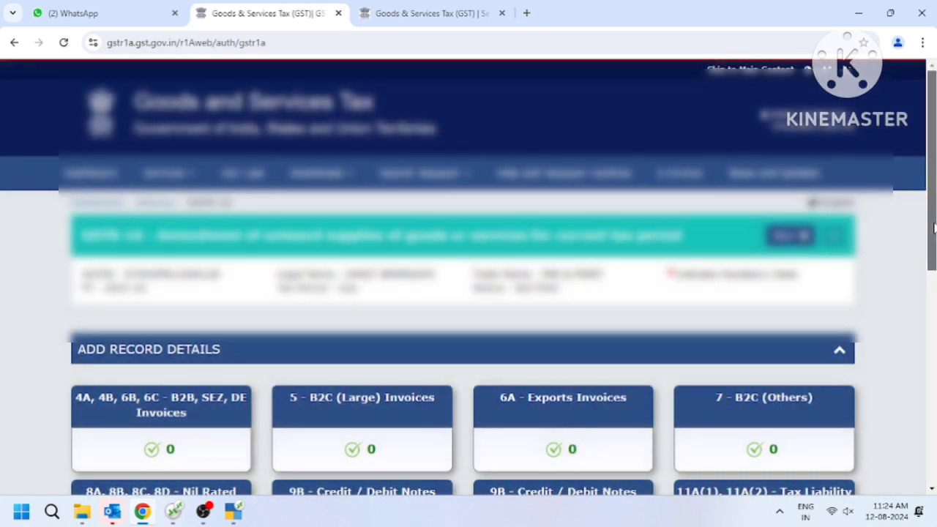
scroll(933, 228, down, 4)
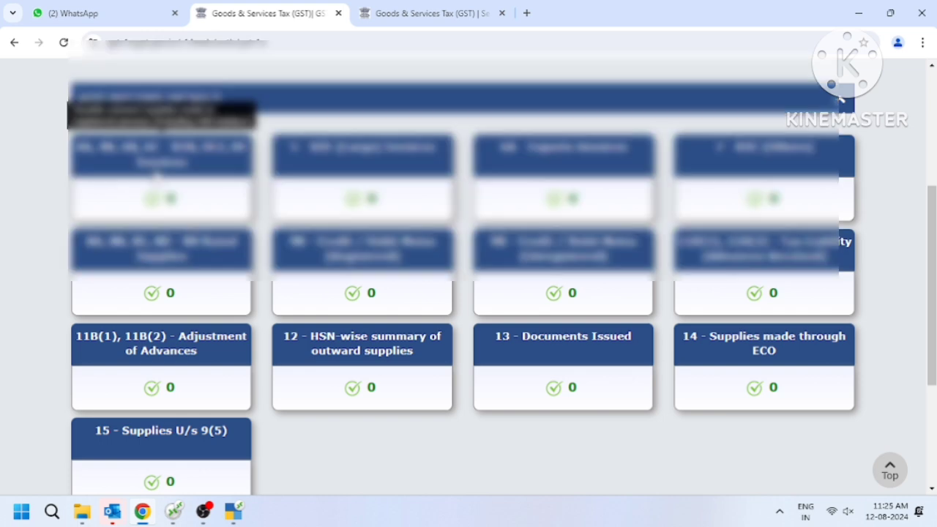
- Add a new 4A, 4B, 6B, 6C B2B invoice record and enter the recipient's GSTIN, giving POS 07-Delhi
click(158, 174)
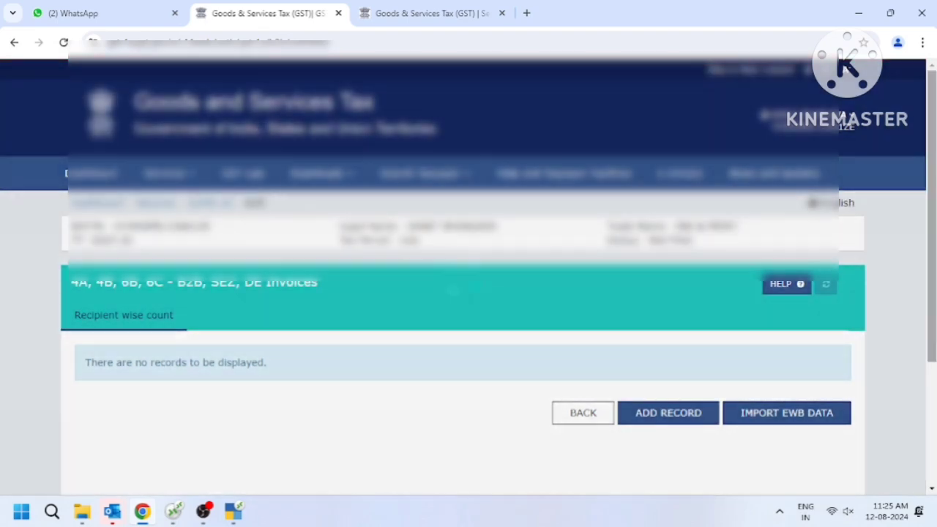
drag(933, 333, 912, 444)
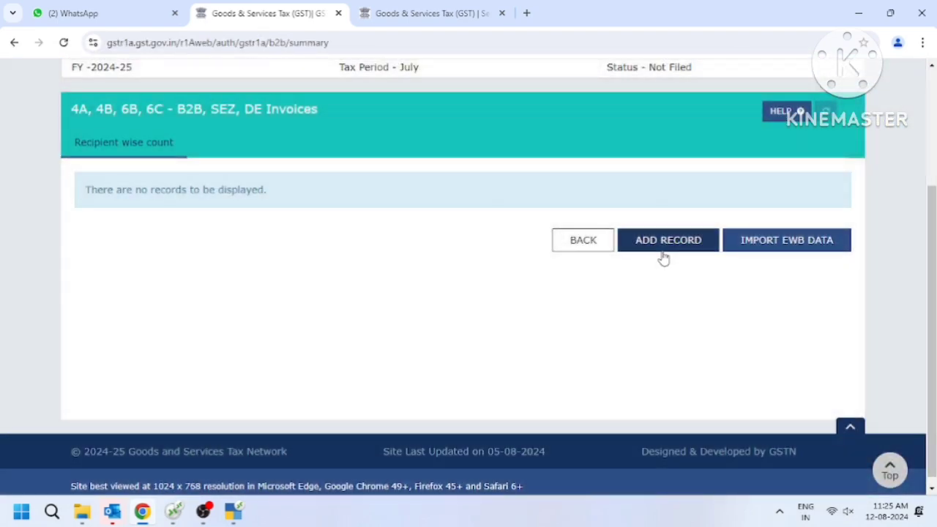
click(662, 256)
drag(935, 246, 921, 401)
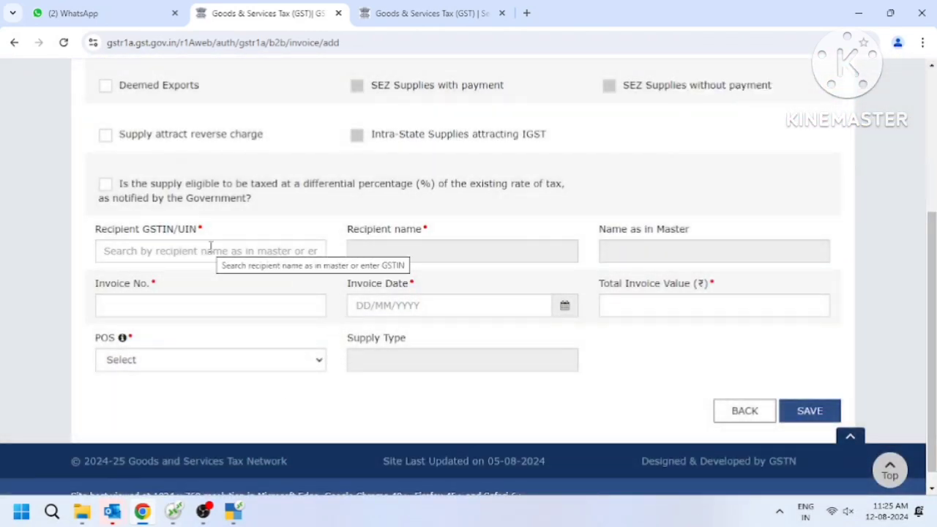
click(211, 248)
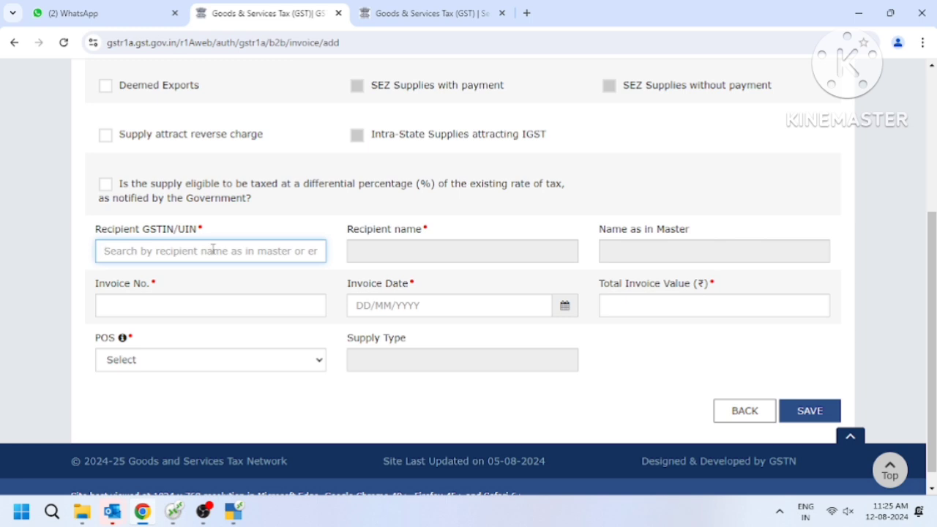
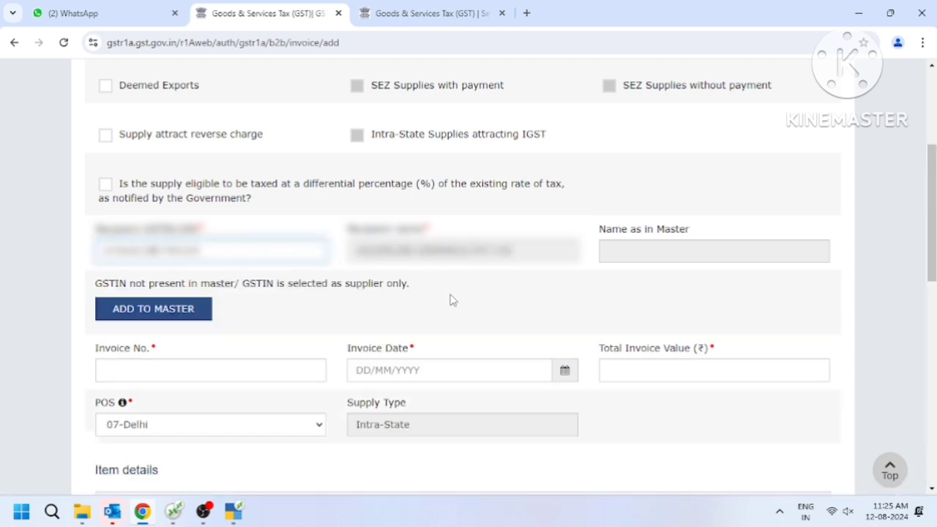
scroll(449, 300, down, 2)
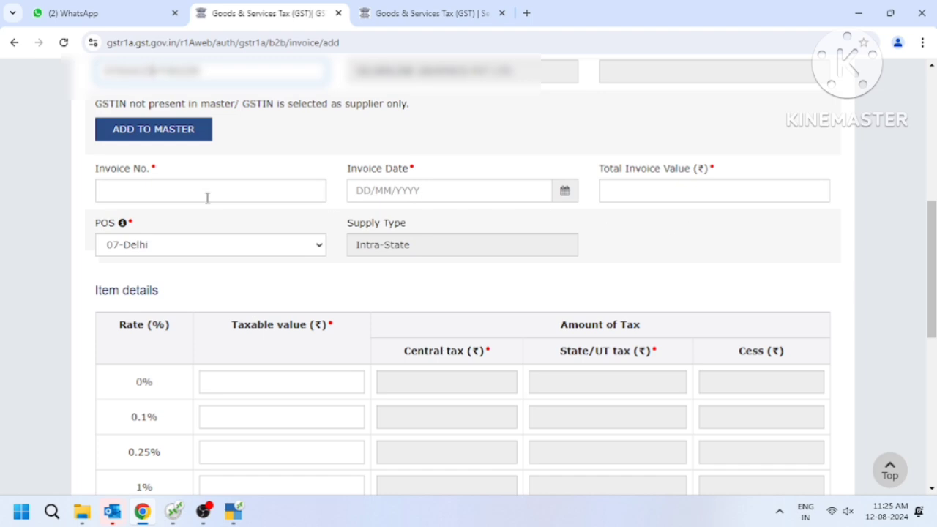
click(208, 197)
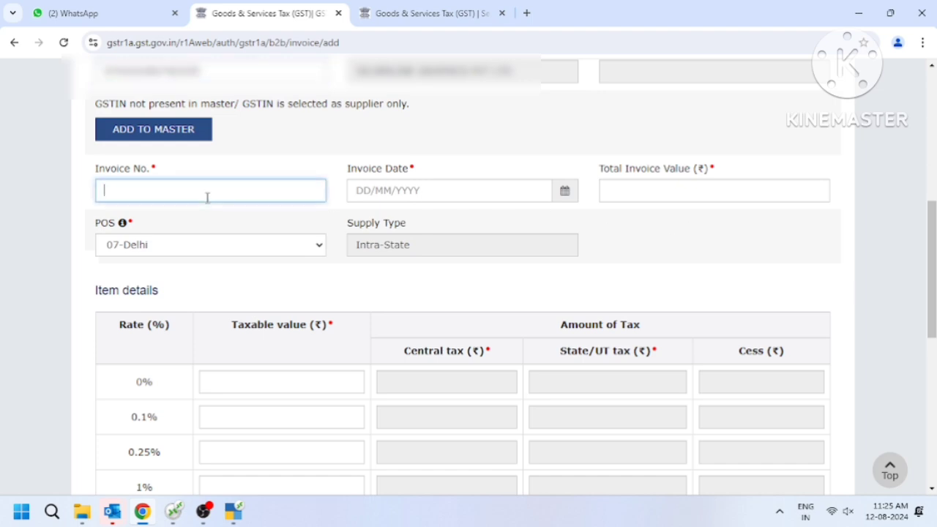
click(397, 195)
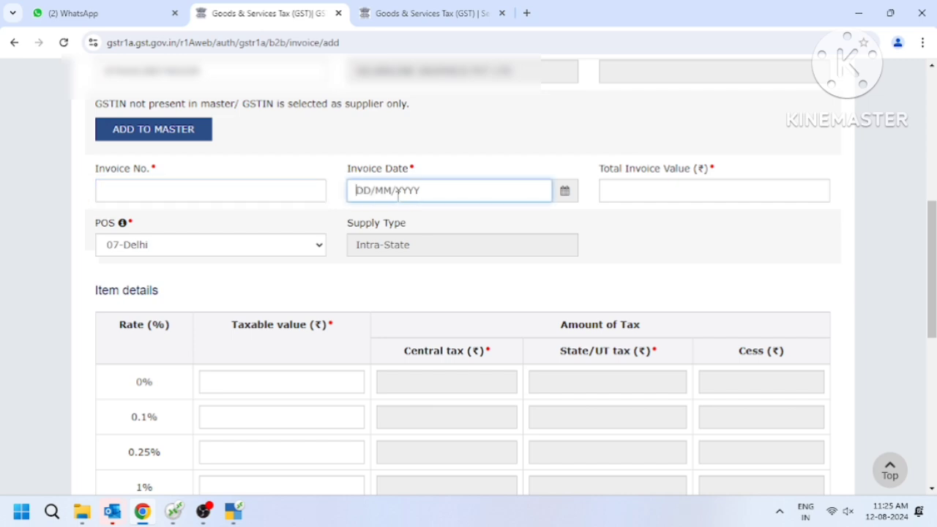
click(688, 198)
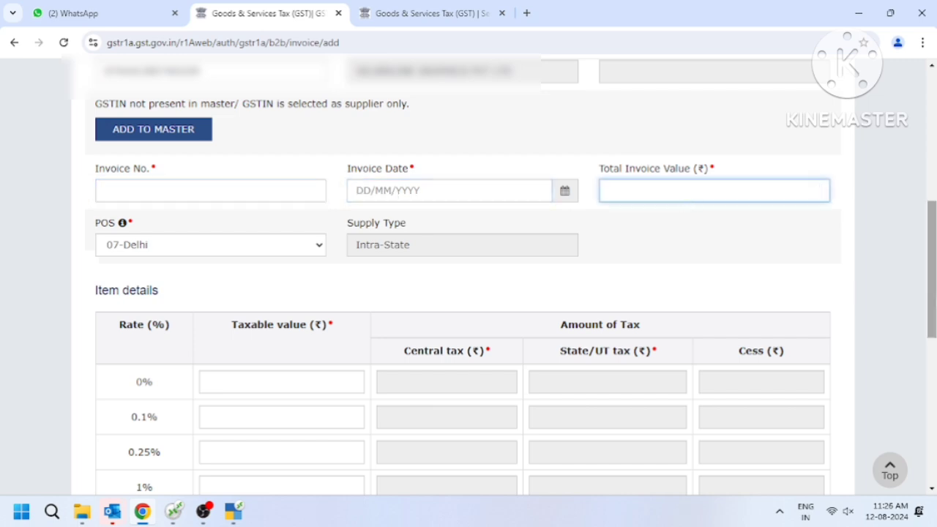
drag(931, 293, 913, 407)
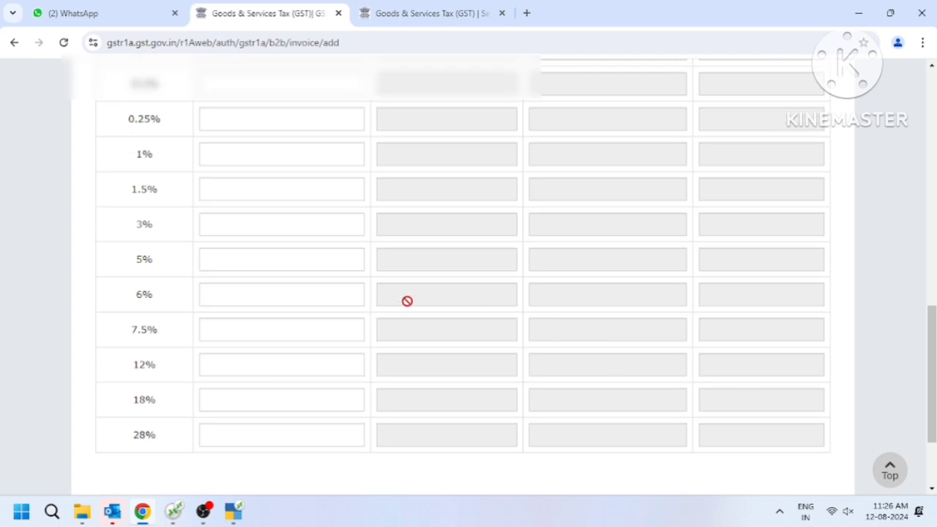
click(287, 400)
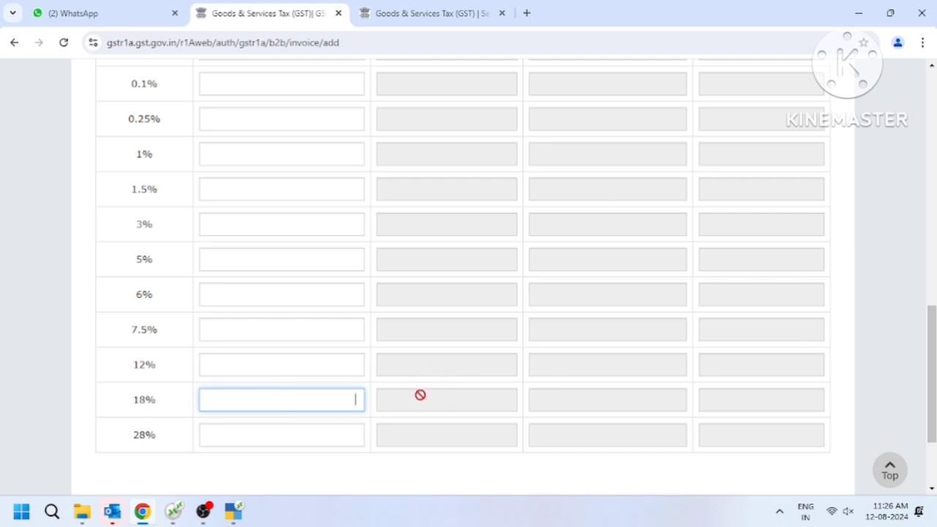
drag(932, 371, 931, 283)
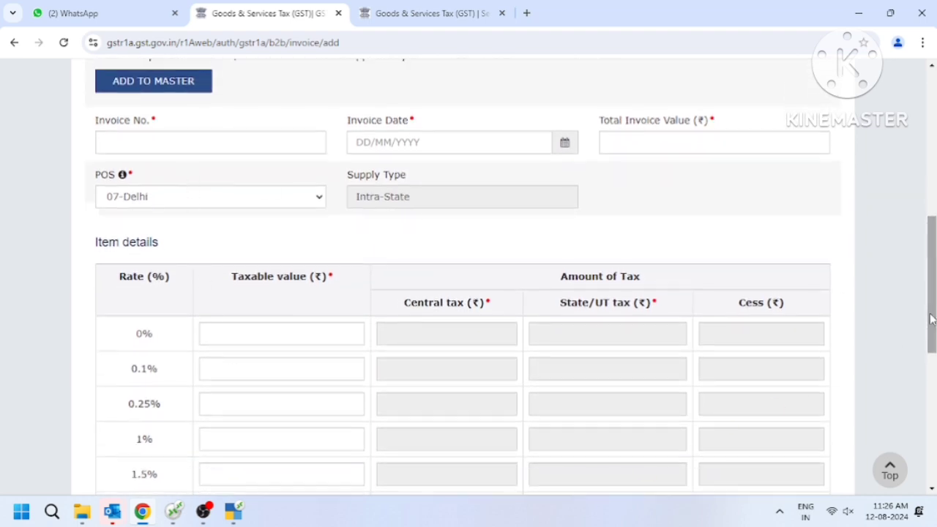
drag(932, 318, 933, 342)
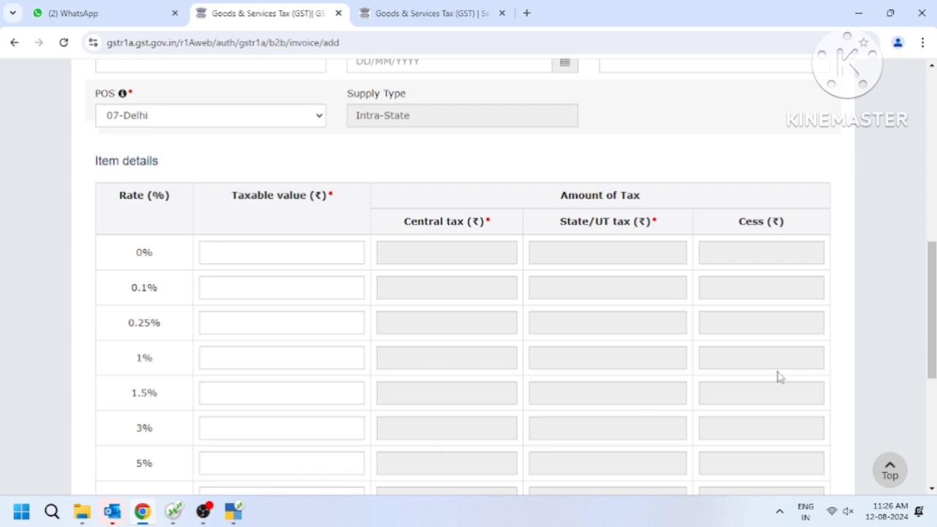
scroll(780, 377, down, 4)
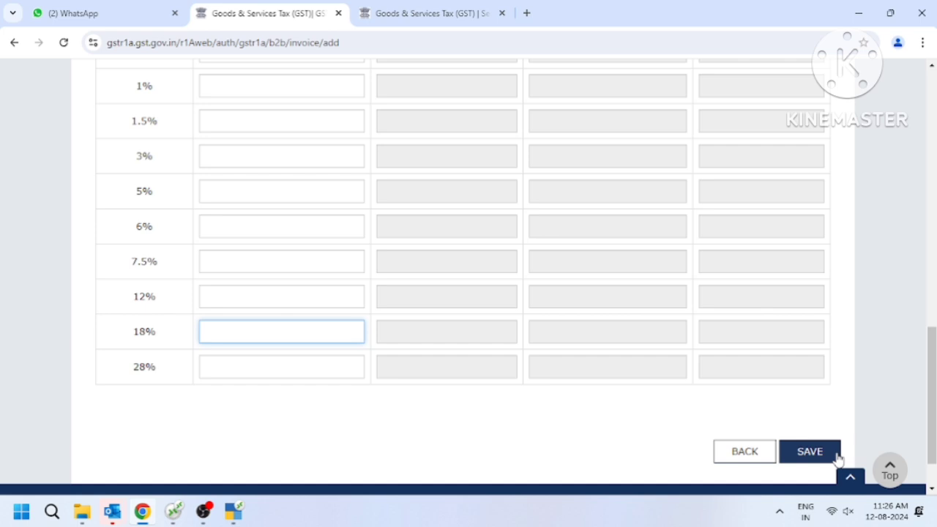
- Discard the empty B2B invoice form and return to the GSTR-1A record details page
click(743, 452)
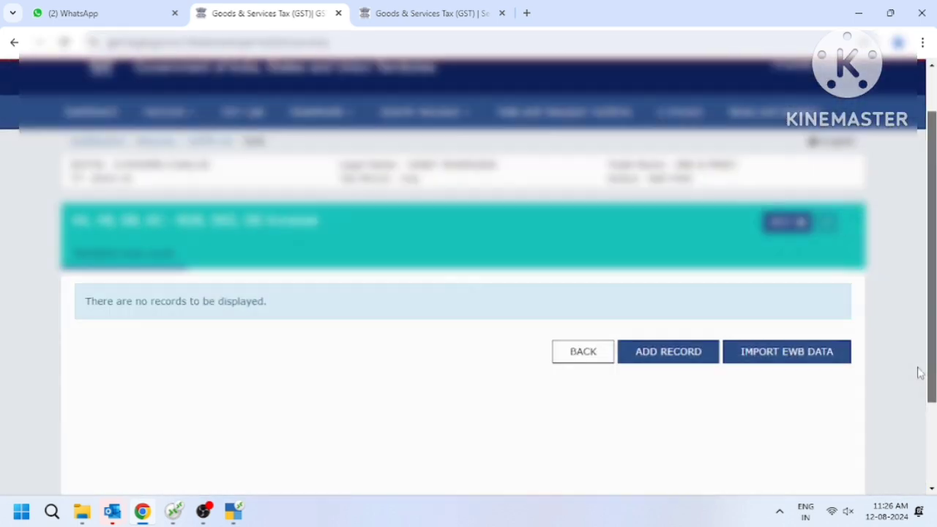
scroll(913, 372, down, 3)
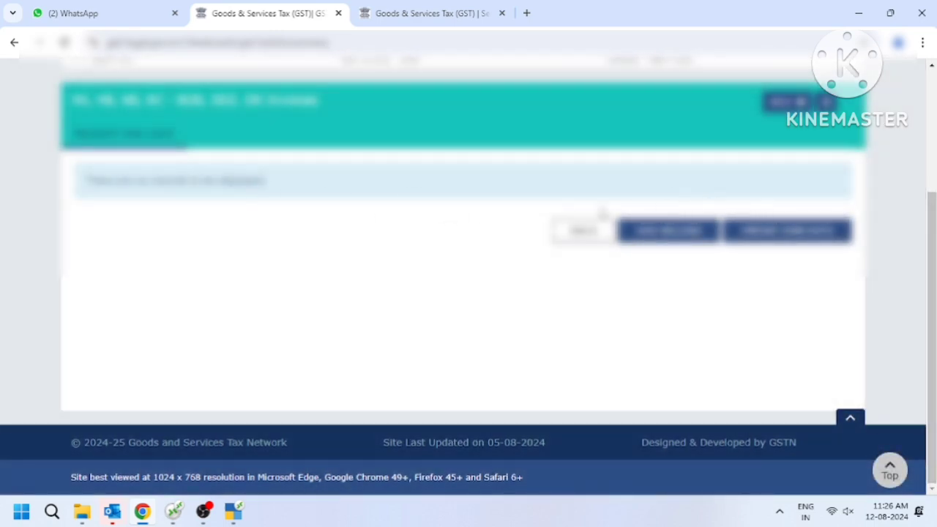
click(596, 240)
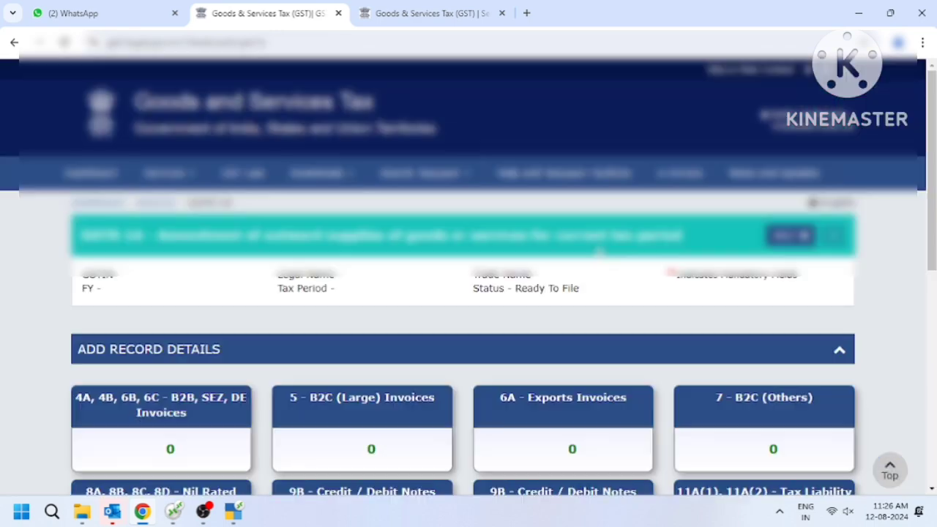
scroll(892, 295, down, 3)
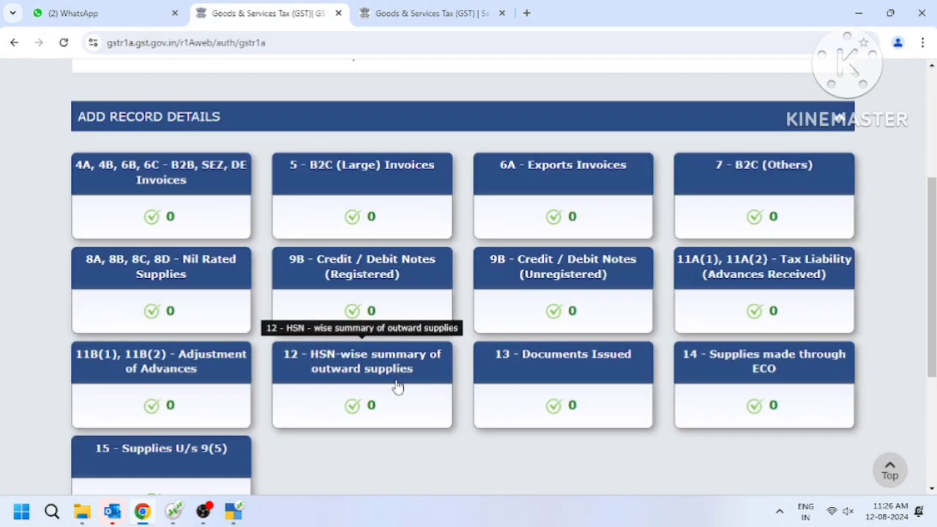
- Open the 12 - HSN-wise summary form, review it, and leave without adding a record
click(397, 387)
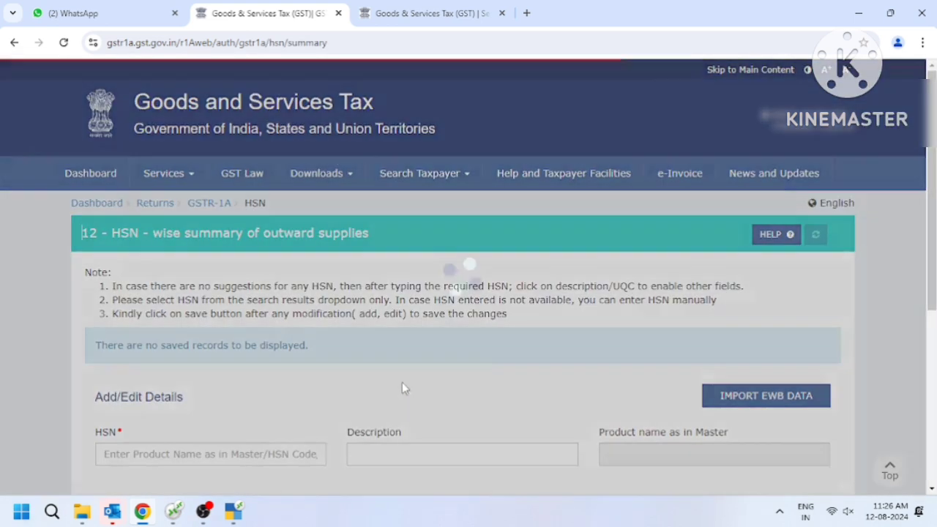
scroll(934, 316, down, 3)
scroll(933, 317, down, 1)
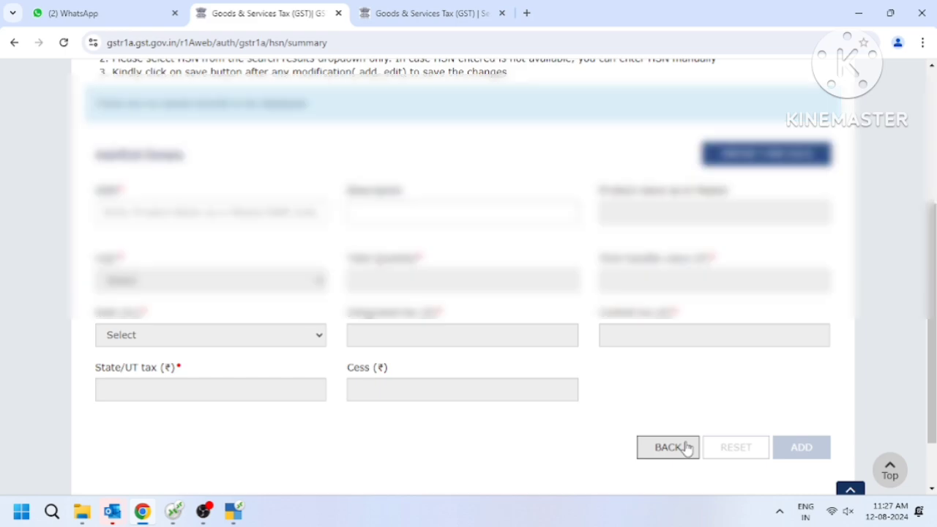
click(686, 448)
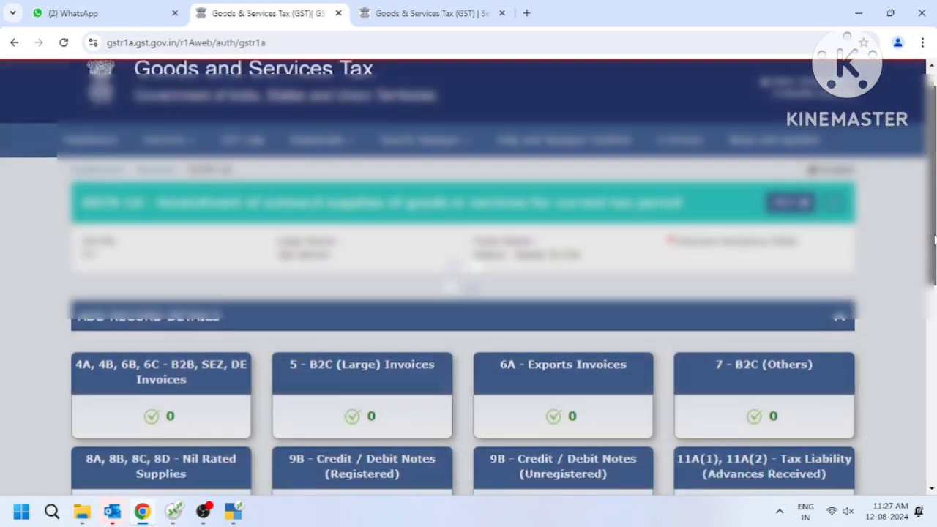
drag(934, 240, 931, 381)
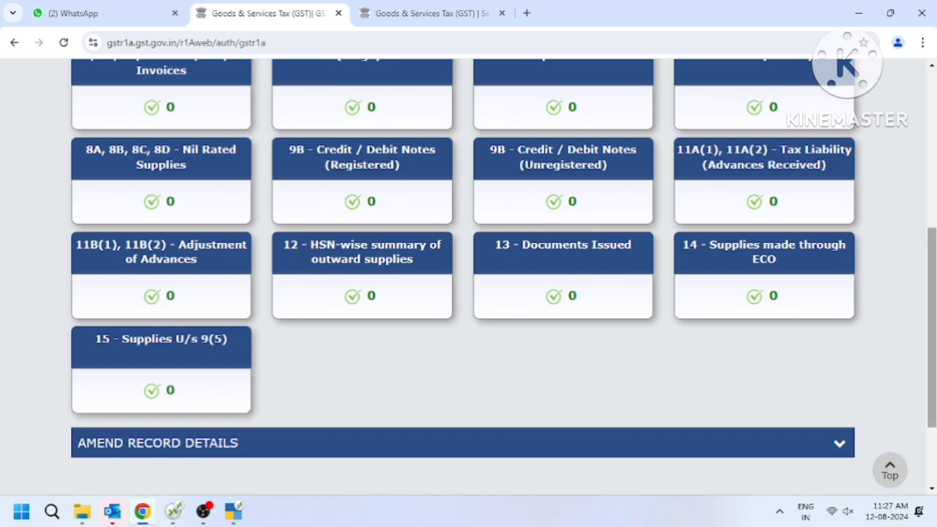
scroll(633, 170, up, 1)
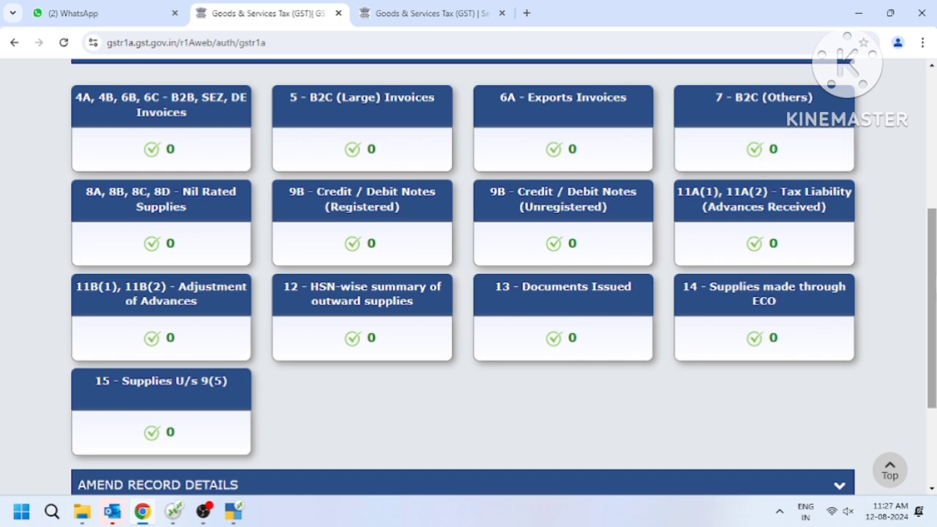
scroll(931, 307, down, 4)
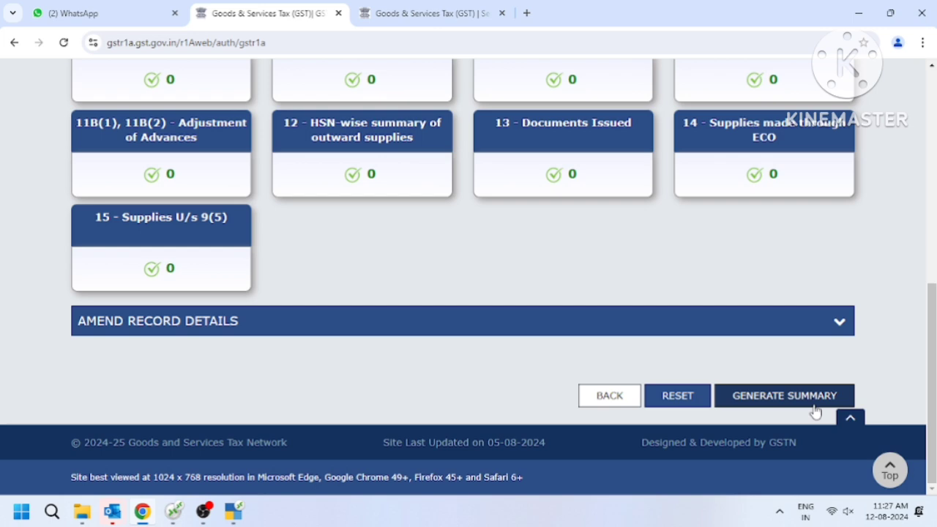
drag(924, 344, 933, 304)
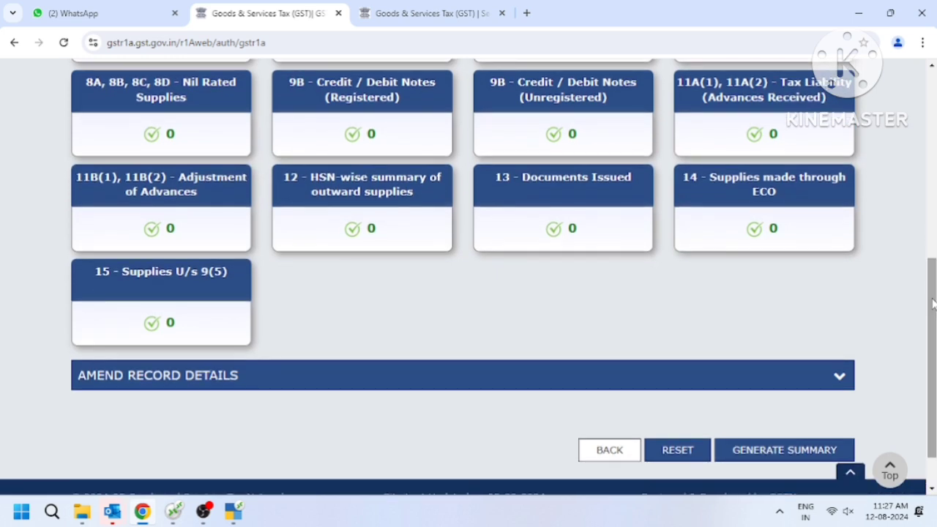
drag(932, 302, 933, 258)
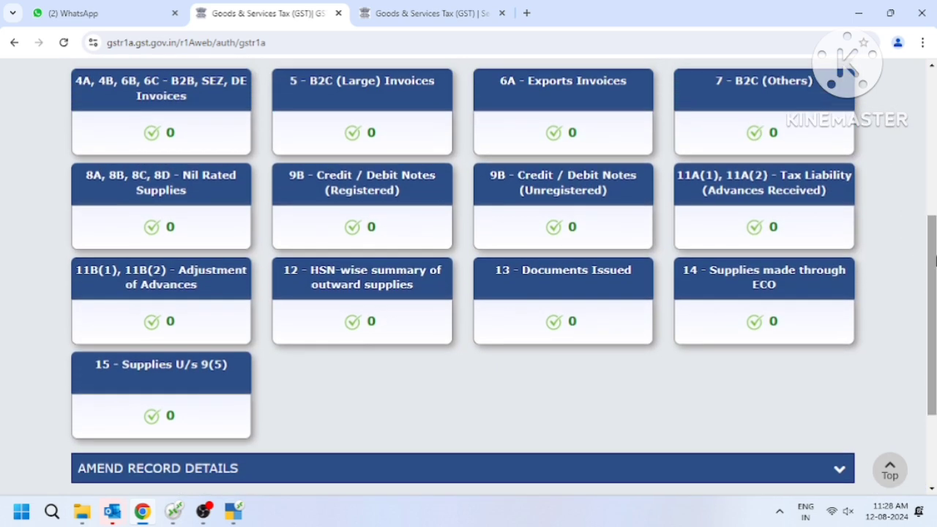